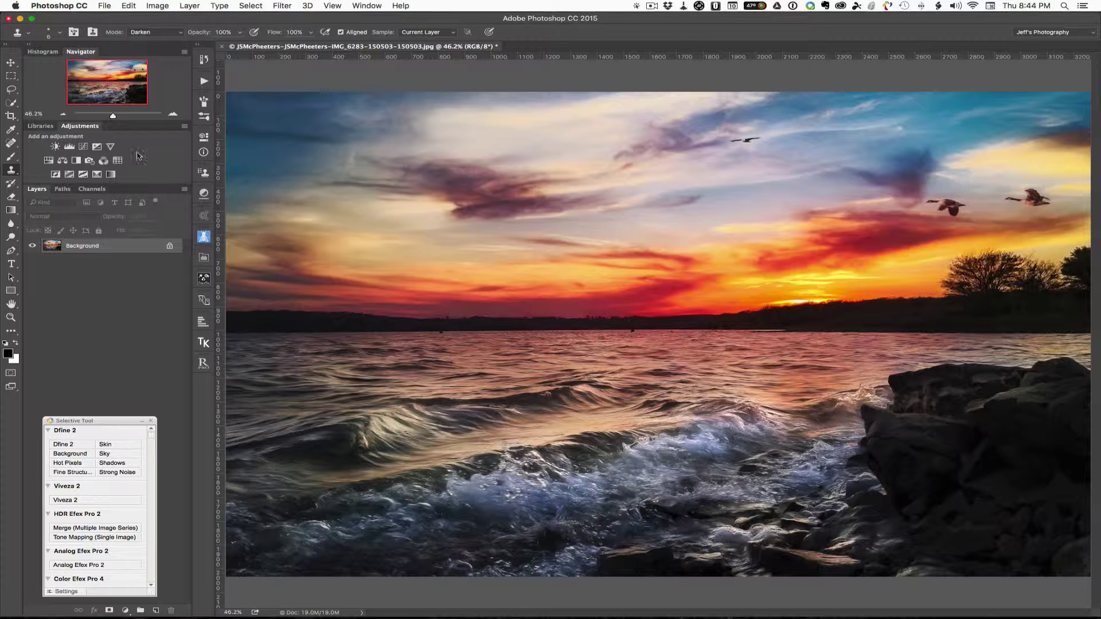
- Inspect the light halos along the shoreline and rock edges, and duplicate the Background layer
left_click_drag(113, 116, 137, 118)
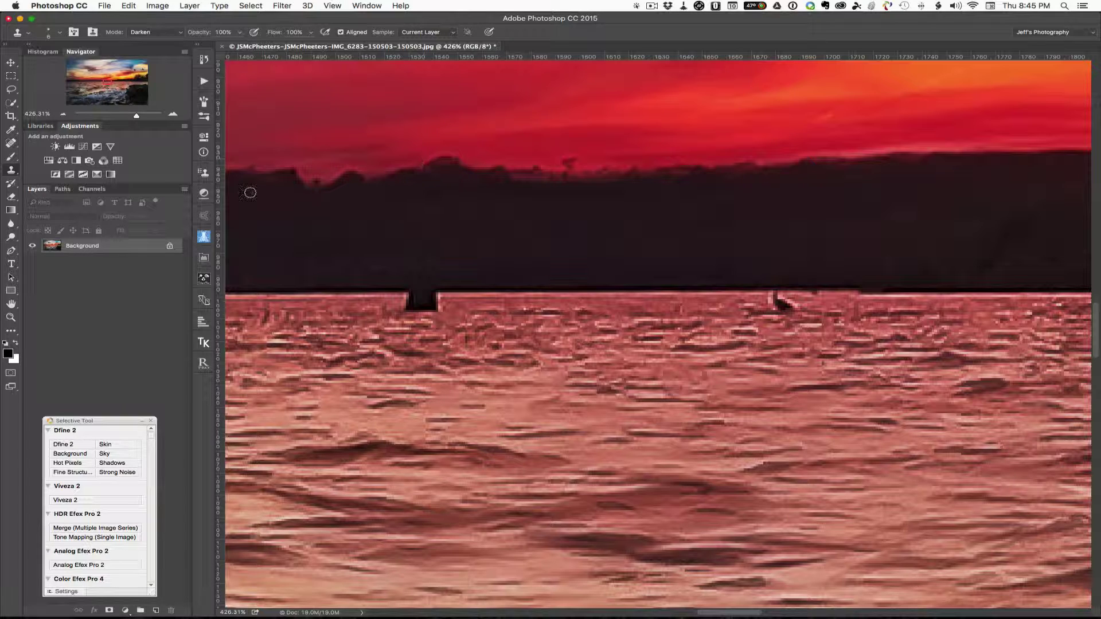
left_click_drag(104, 81, 132, 89)
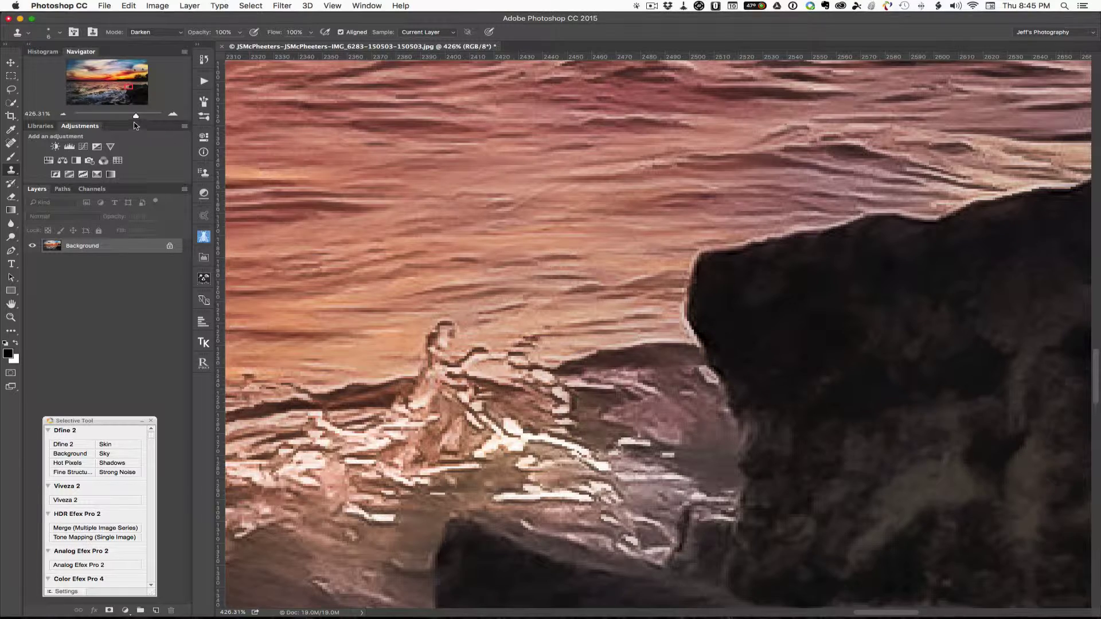
left_click_drag(136, 116, 116, 116)
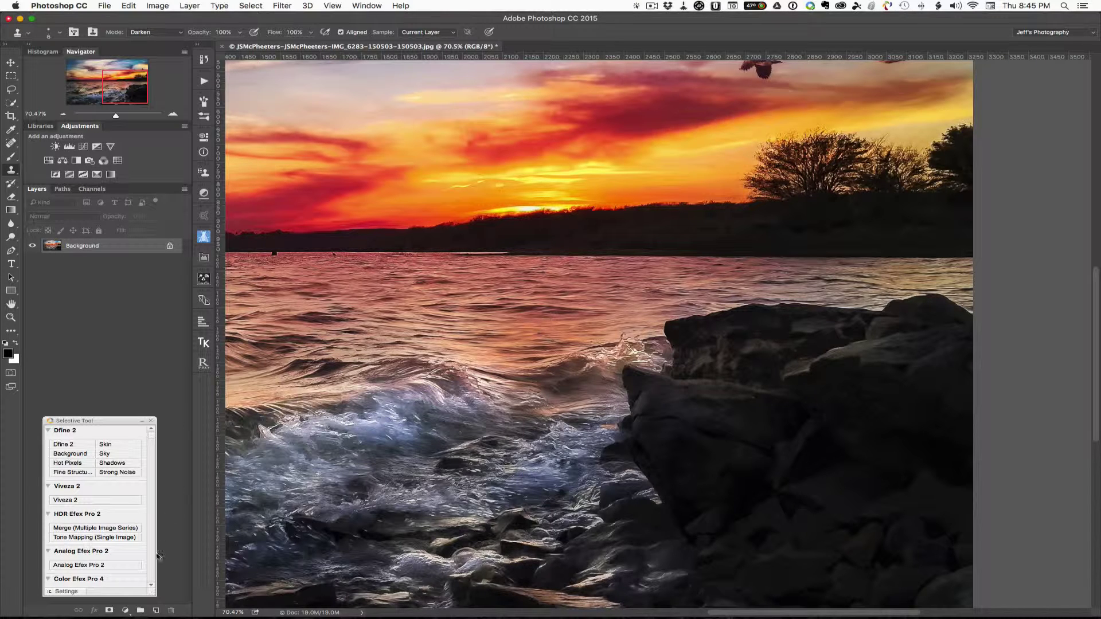
left_click(114, 249)
key("super+j")
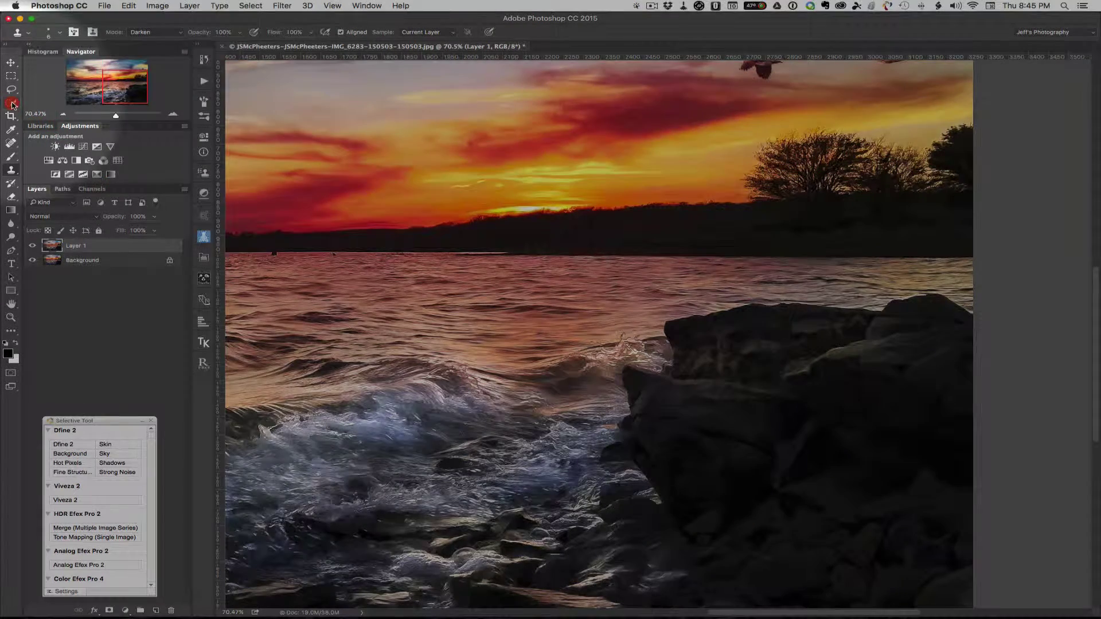
- Select the water bordering the upper edge of the large rock with the Quick Selection tool
left_click(11, 105)
left_click(50, 105)
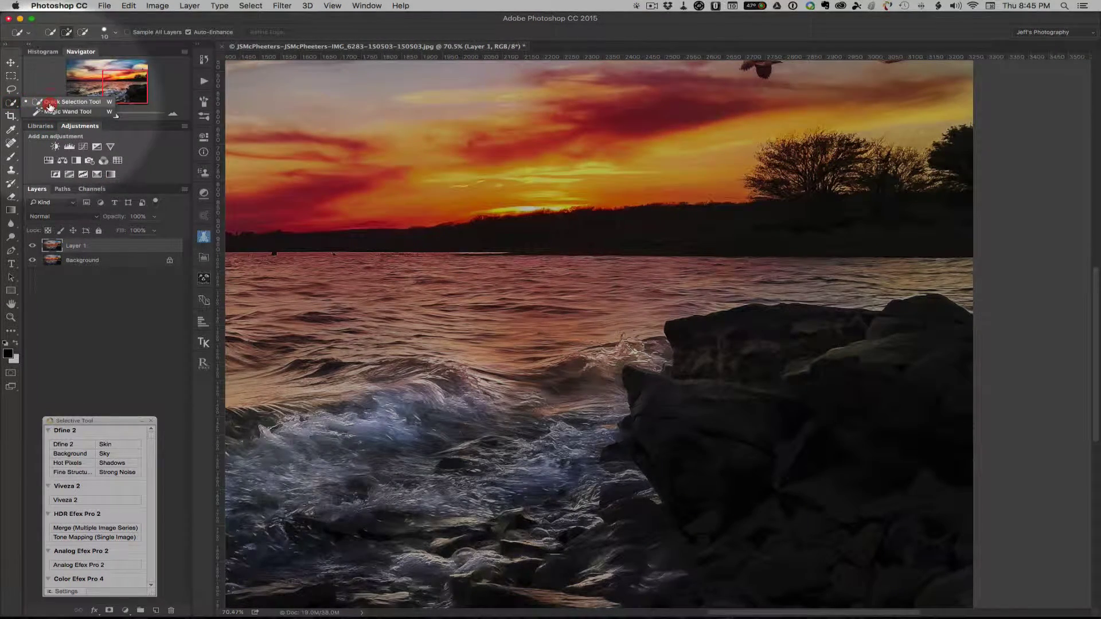
scroll(281, 155, "down", 1)
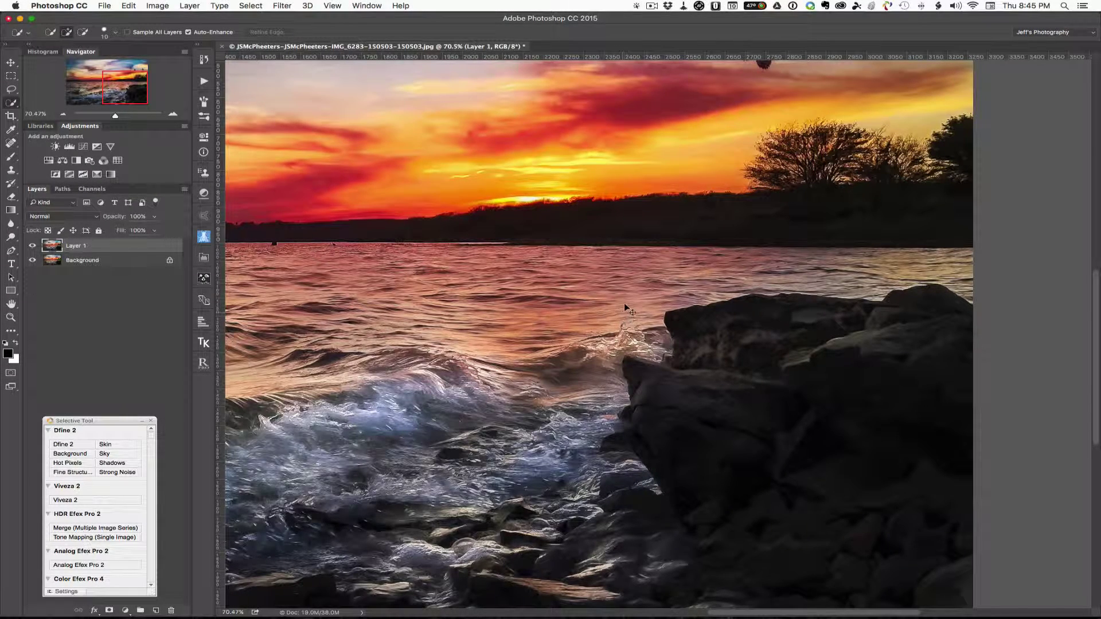
key("super+equal")
key("super+equal")
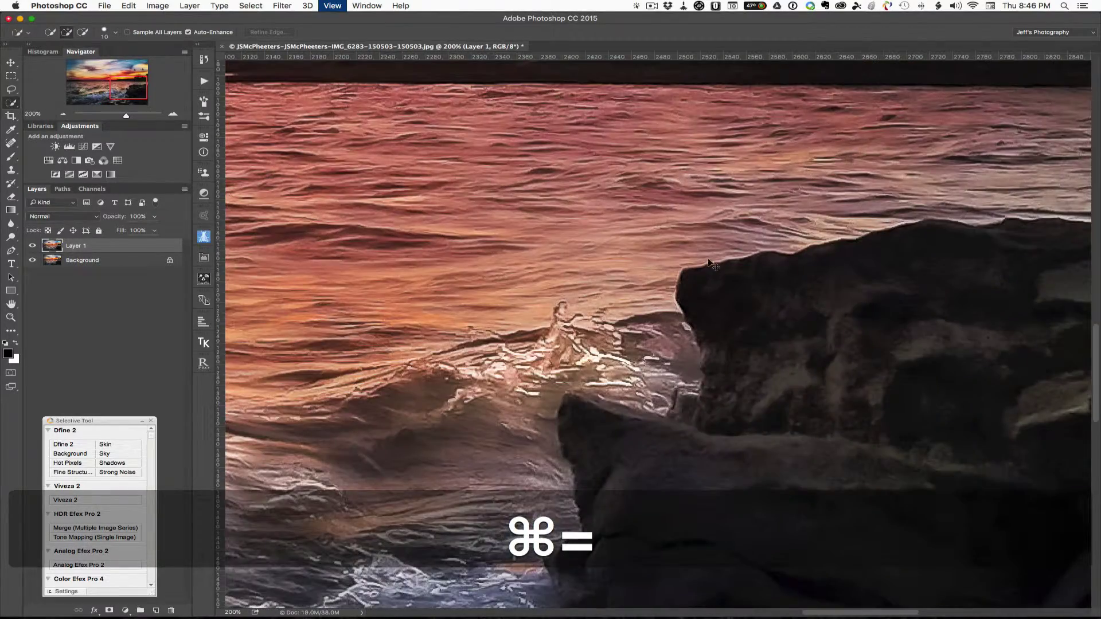
key("super+equal")
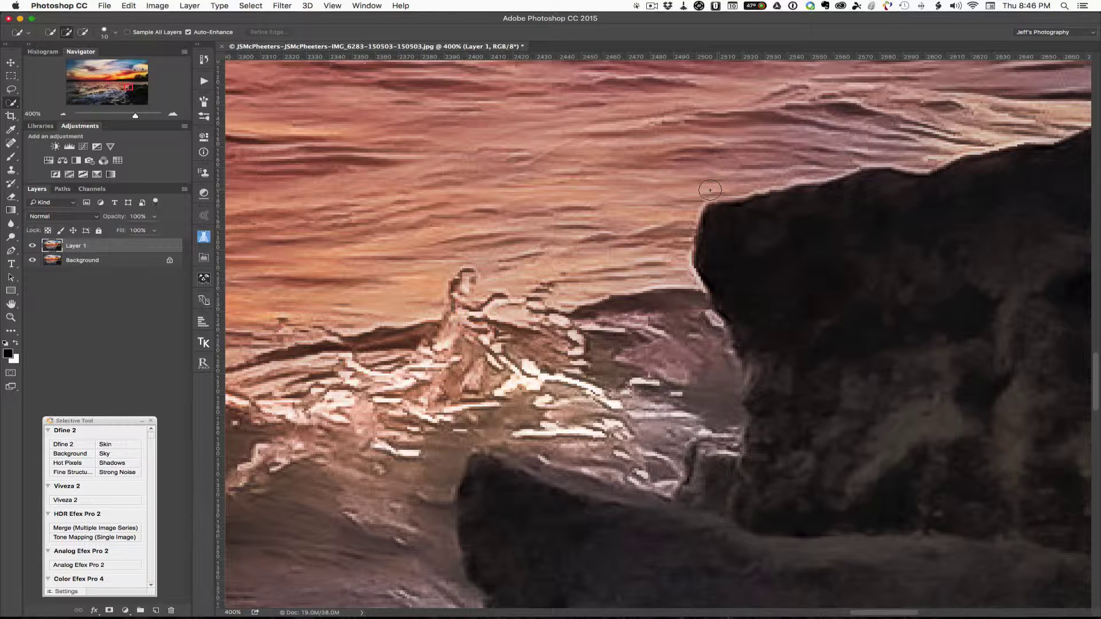
scroll(710, 190, "down", 1)
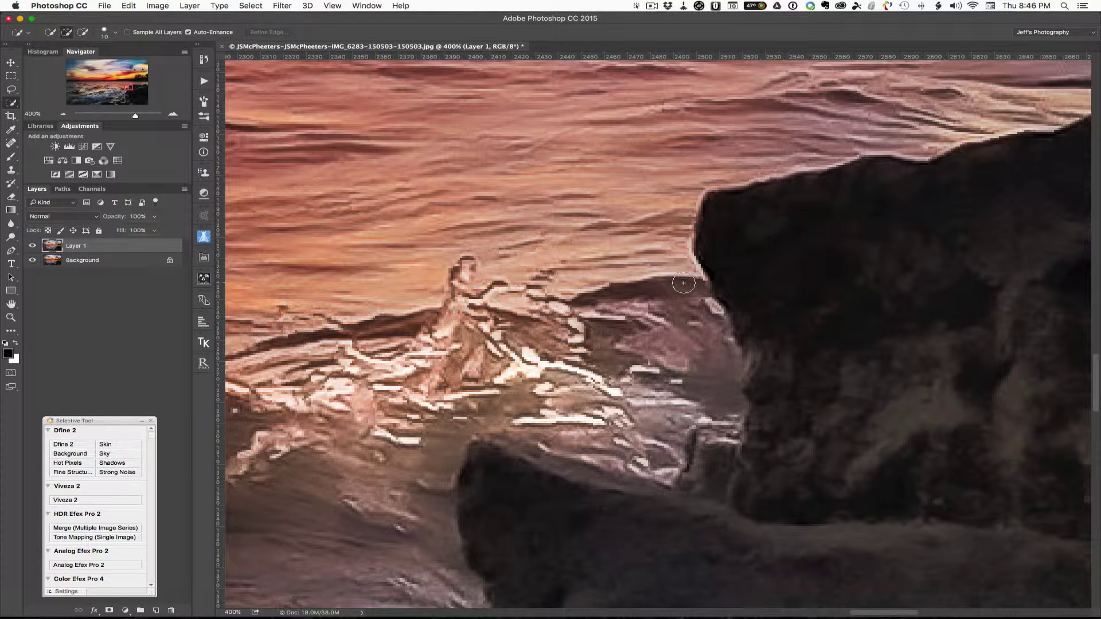
mouse_move(683, 282)
left_mouse_down()
mouse_move(656, 230)
mouse_move(751, 123)
mouse_move(927, 127)
mouse_move(998, 142)
left_mouse_up()
scroll(678, 205, "up", 1)
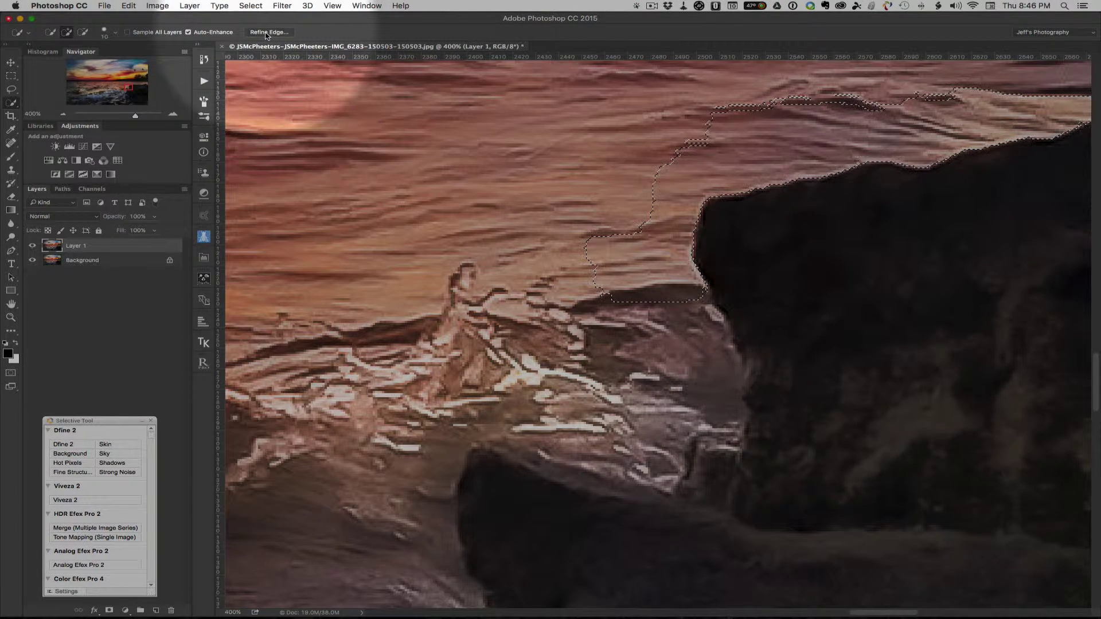
- Refine the edge of the water selection with Smart Radius enabled and a very small radius
left_click(267, 32)
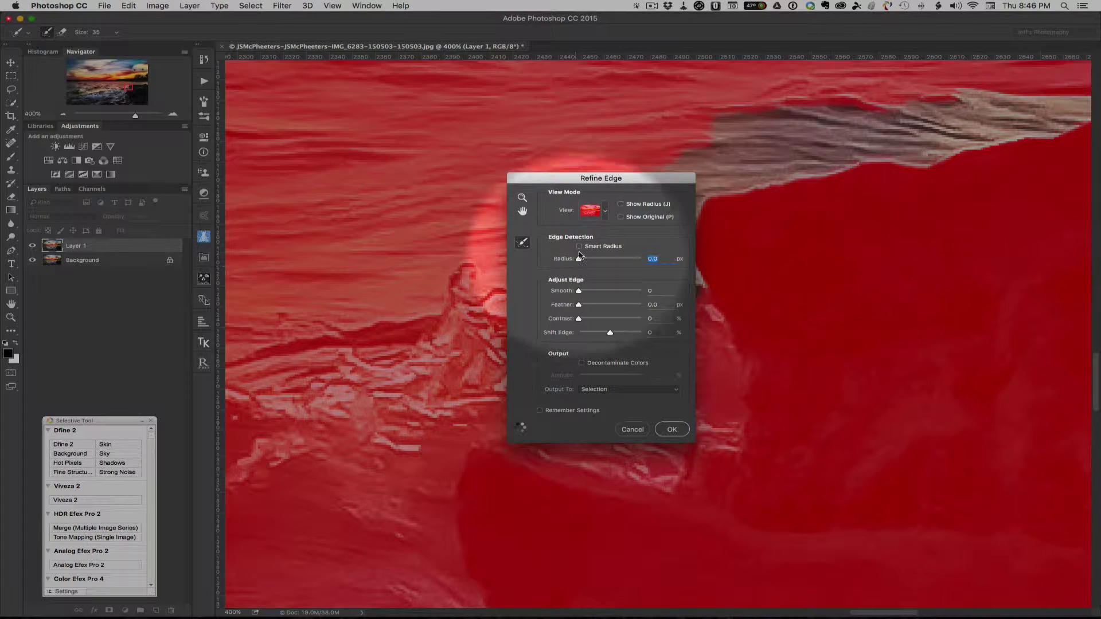
left_click(579, 246)
left_click_drag(580, 257, 582, 261)
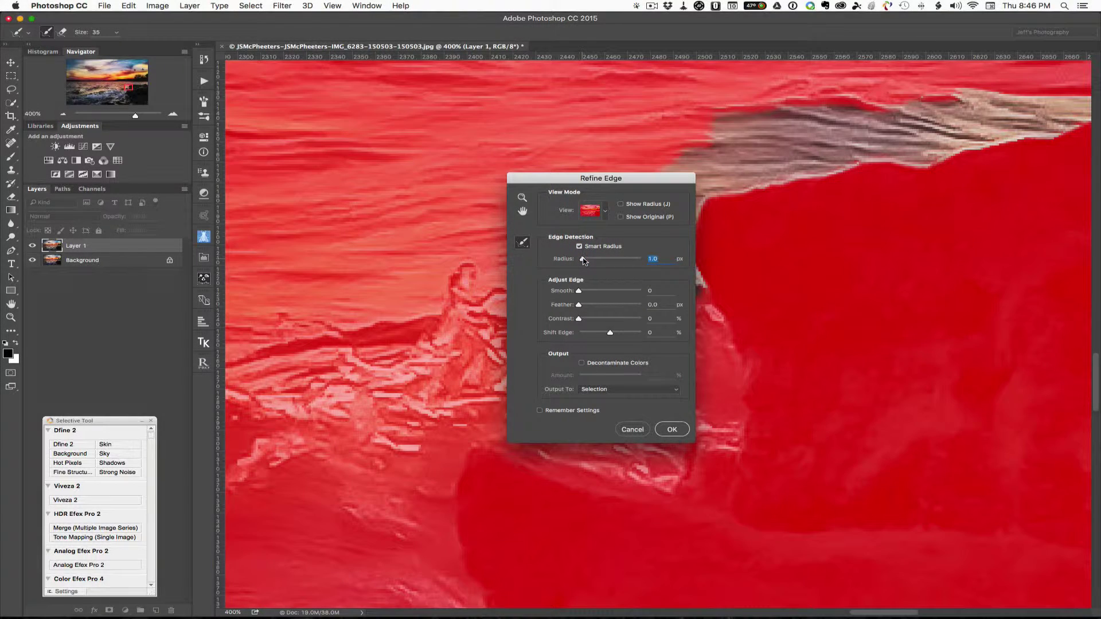
left_click_drag(584, 261, 581, 261)
left_click(673, 429)
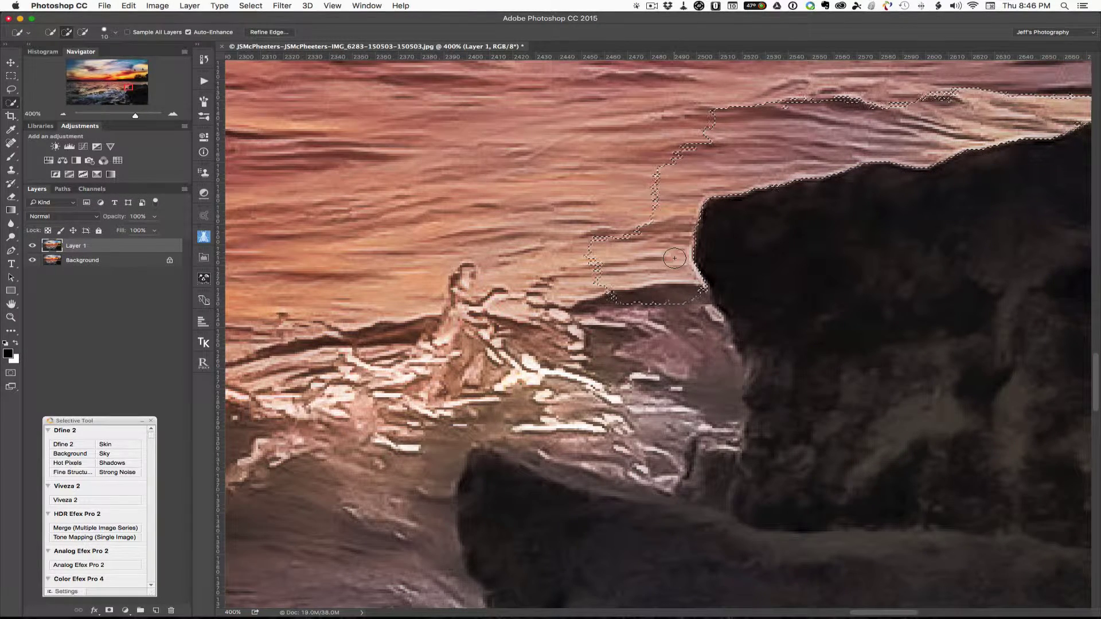
- Switch to the Clone Stamp tool and set its blending mode to Darken
key("super+equal")
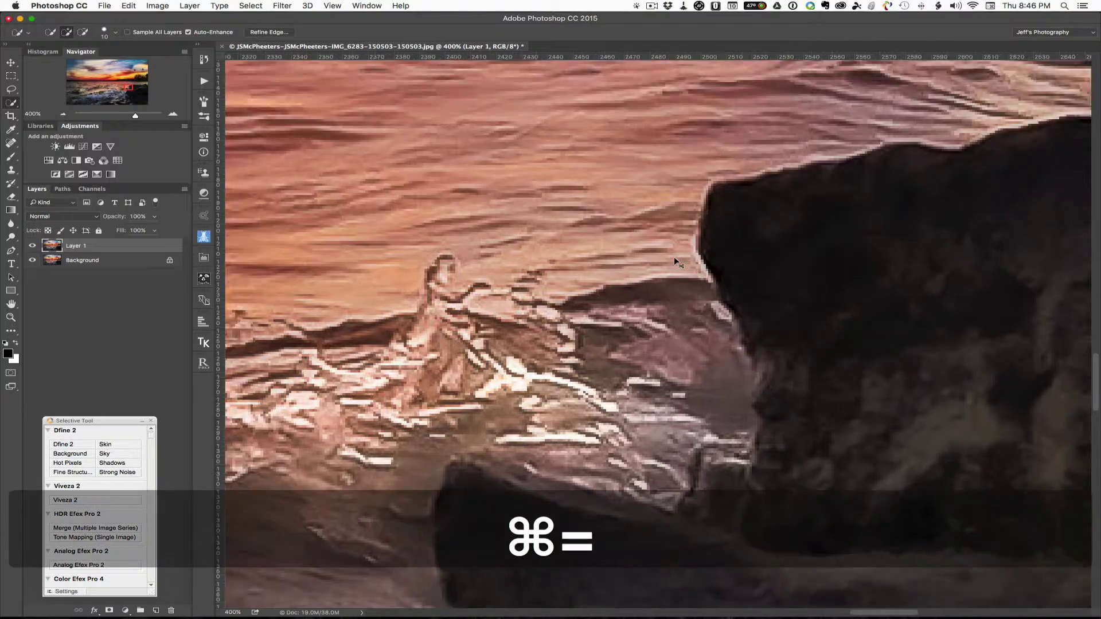
key("super+equal")
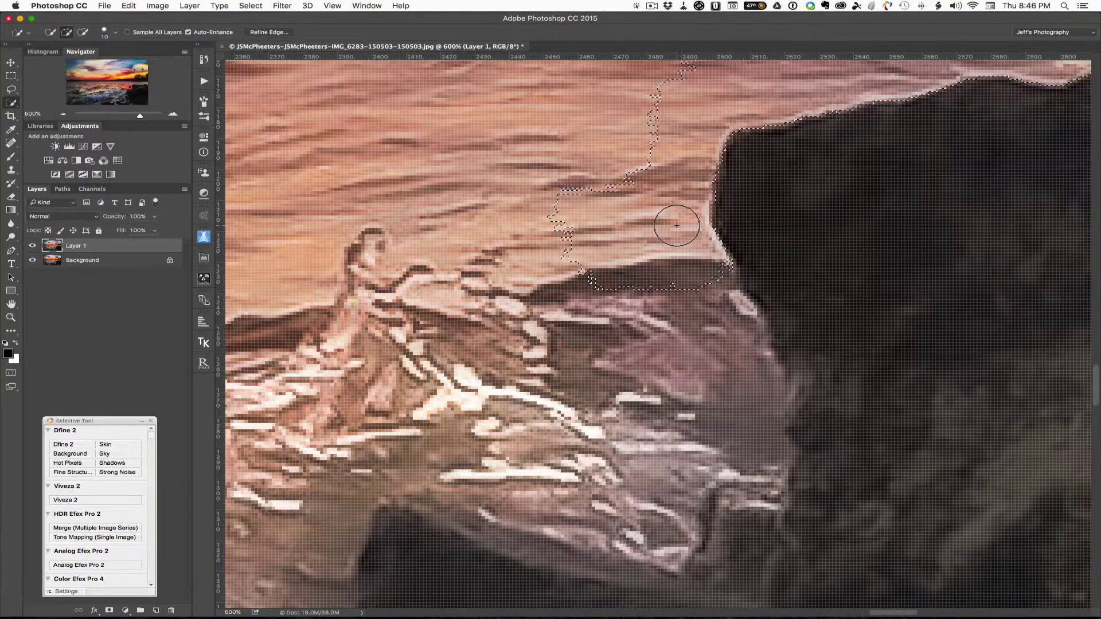
key("super+minus")
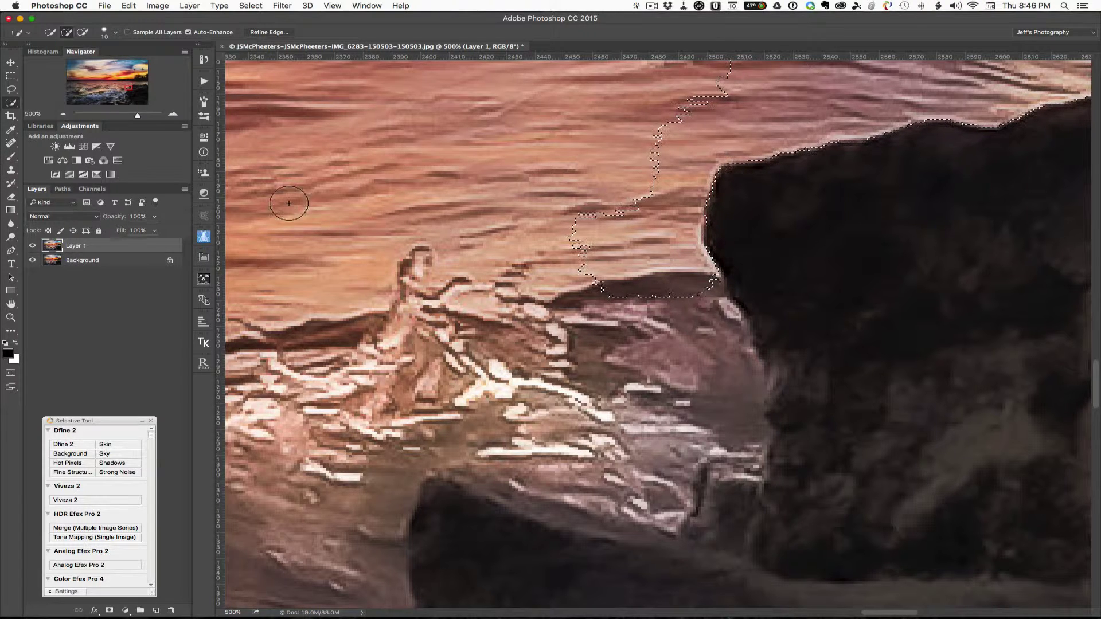
left_click(14, 173)
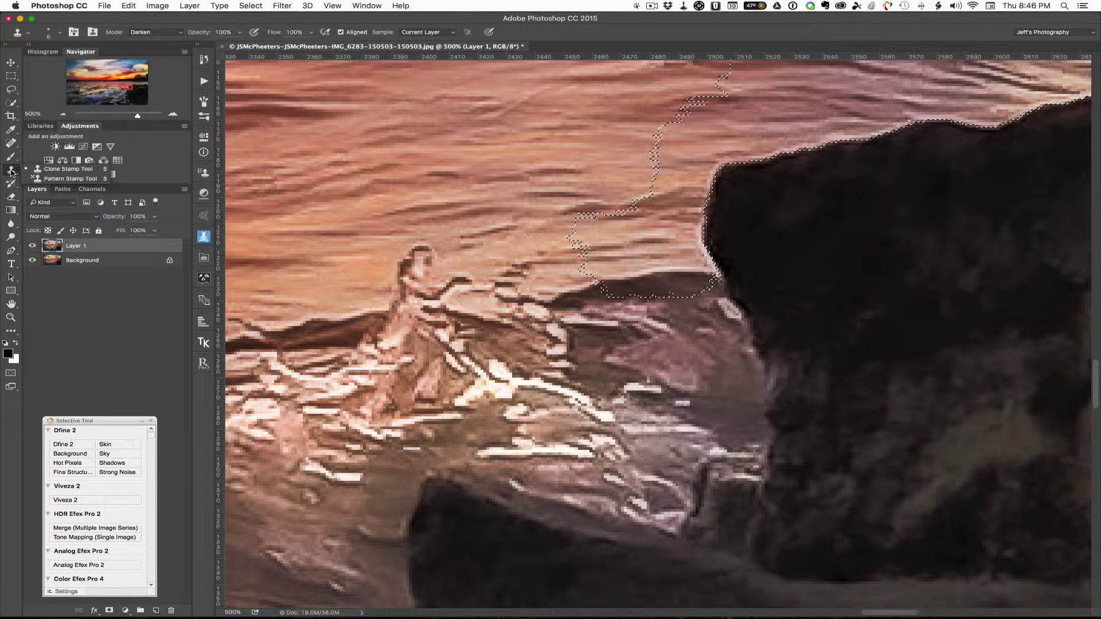
left_click(11, 171)
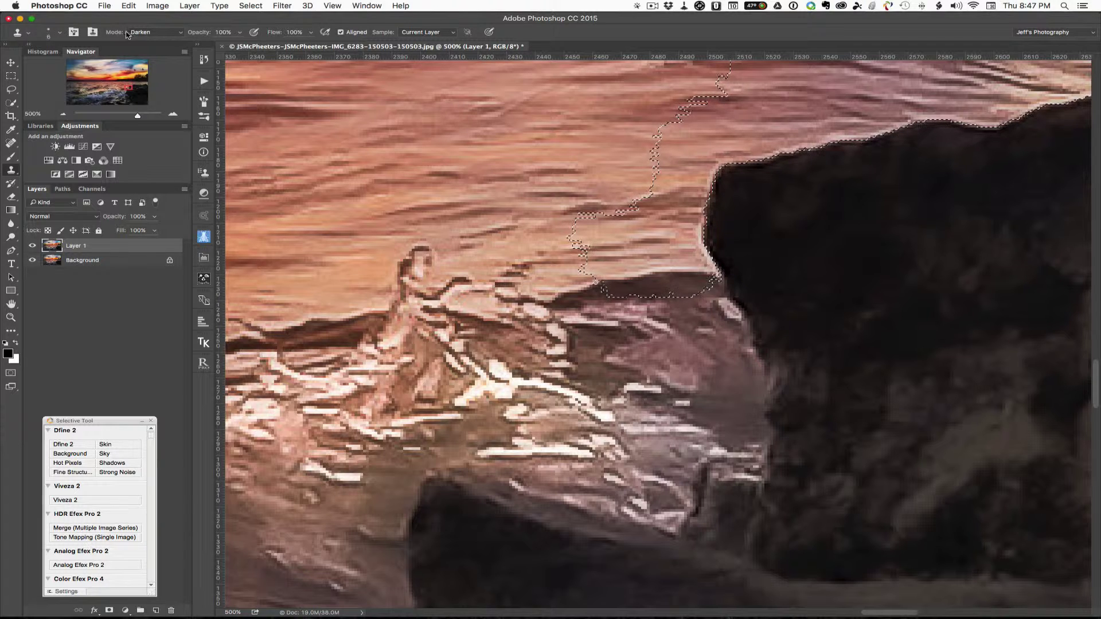
left_click(164, 34)
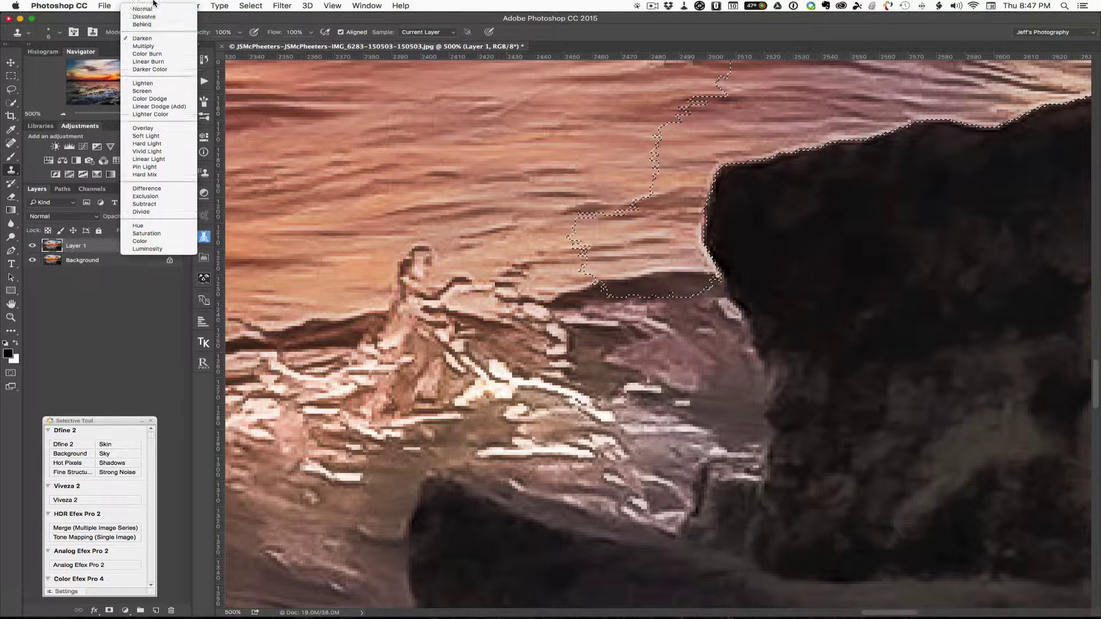
left_click(156, 10)
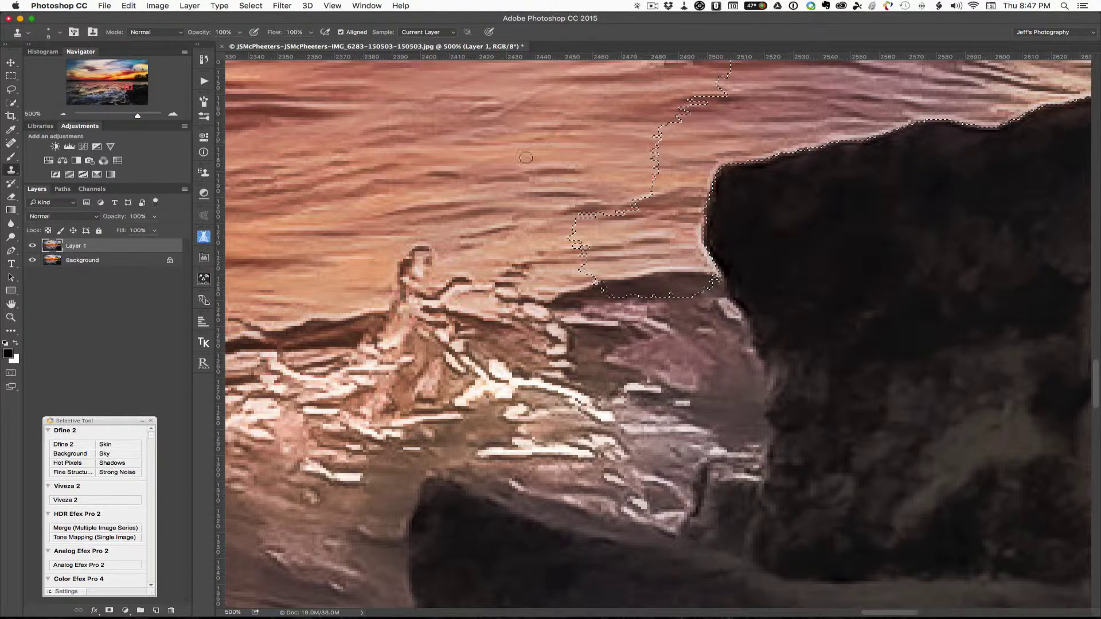
left_click(141, 32)
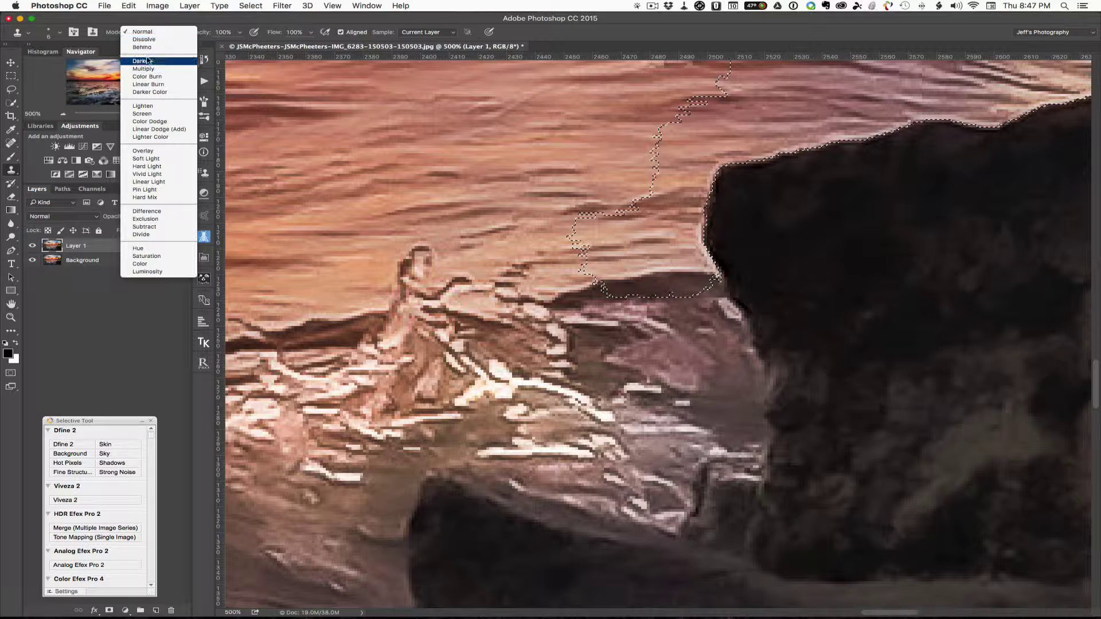
left_click(142, 60)
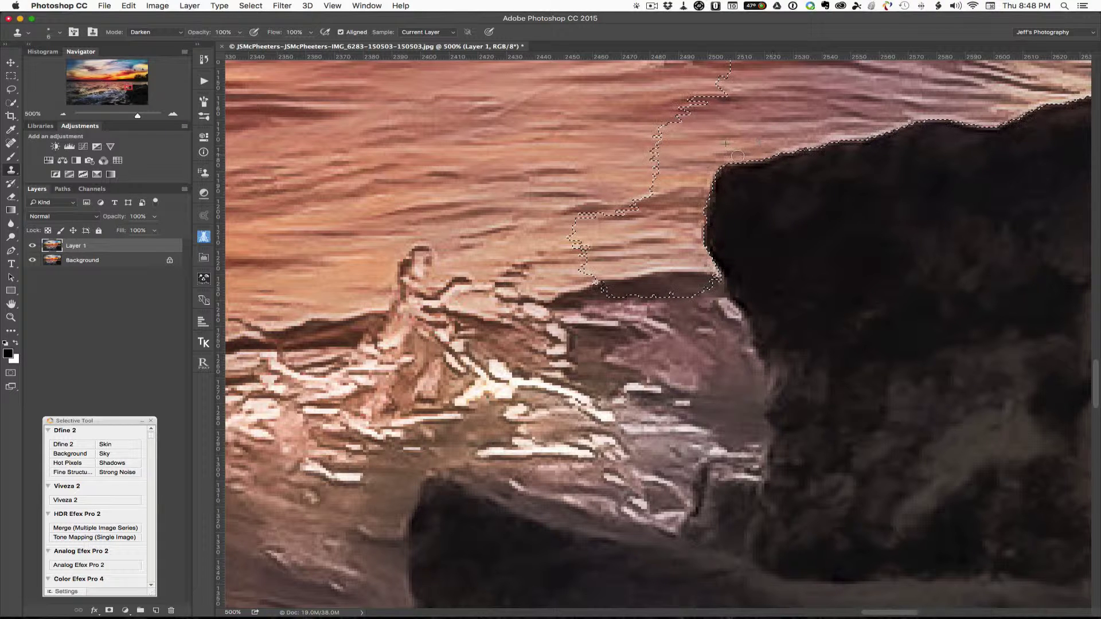
- Clone nearby water over the light halo along the rock's top edge, staying within the selection
left_click_drag(738, 156, 824, 137)
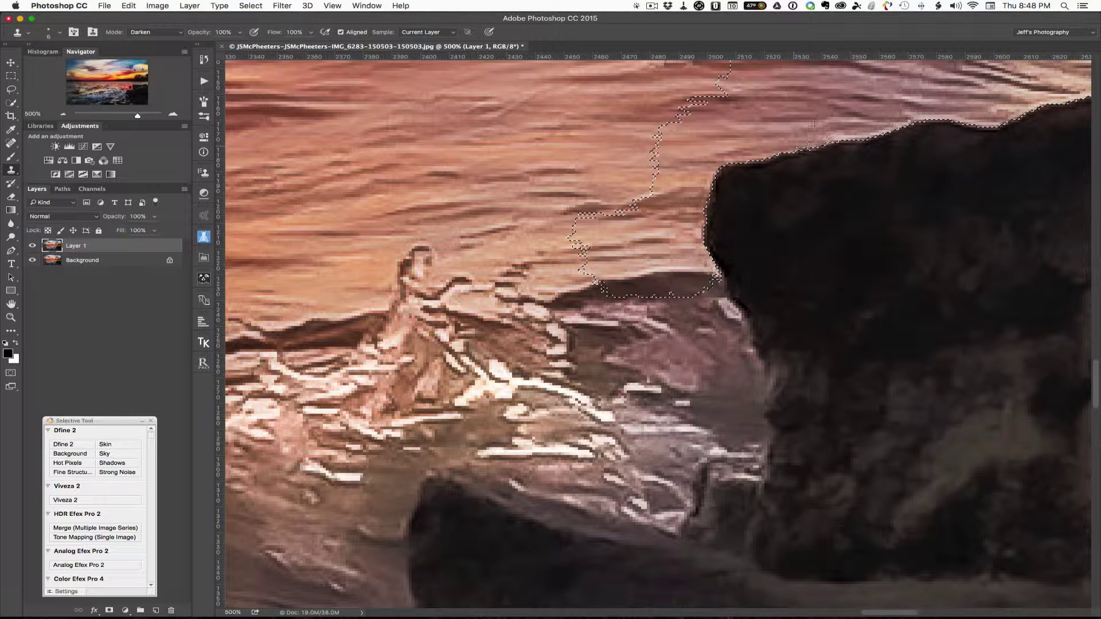
scroll(839, 136, "down", 1)
left_click(865, 122)
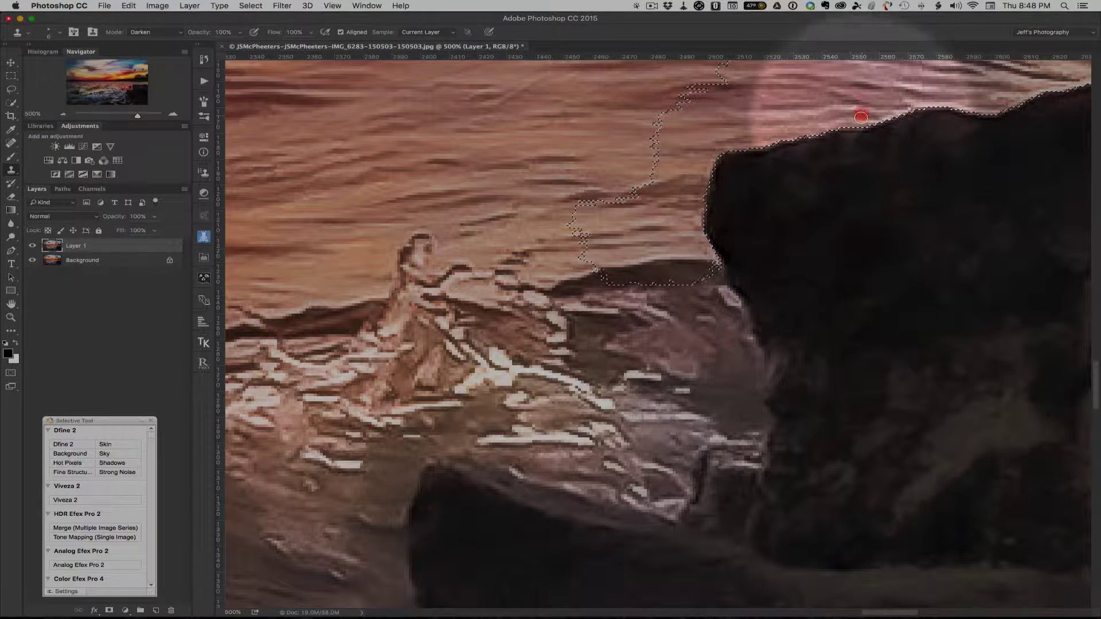
mouse_move(867, 121)
left_mouse_down()
mouse_move(909, 112)
mouse_move(768, 142)
left_mouse_up()
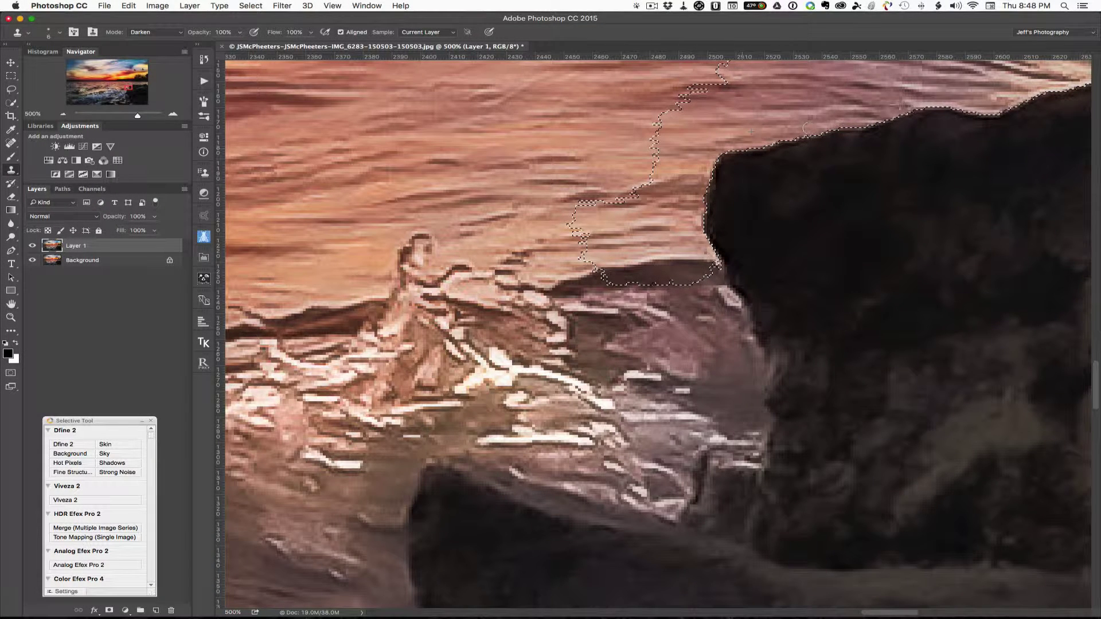
left_click(959, 106)
left_click_drag(980, 108, 1007, 104)
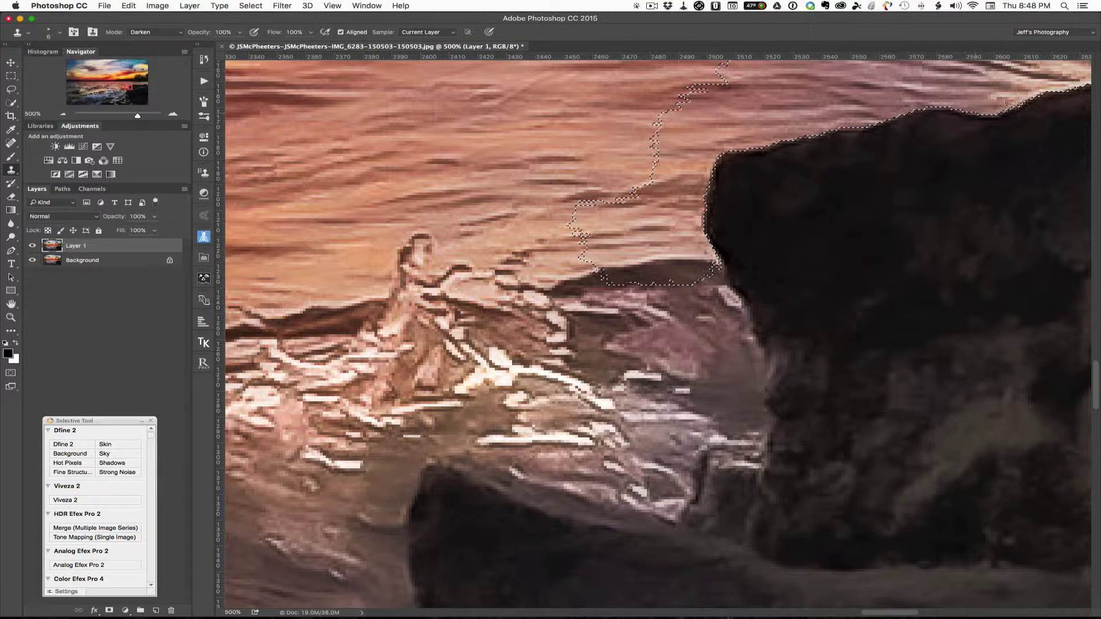
left_click_drag(1073, 89, 1027, 97)
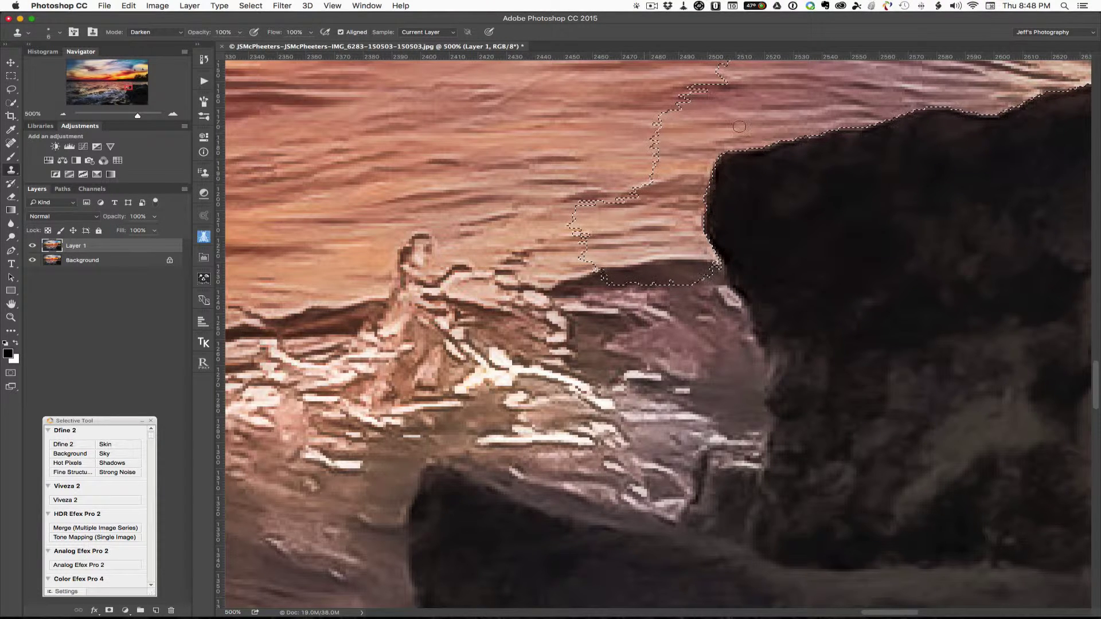
- Check the edge without the selection, restore it, and clone water over the halo on the rock's left side
key("super+d")
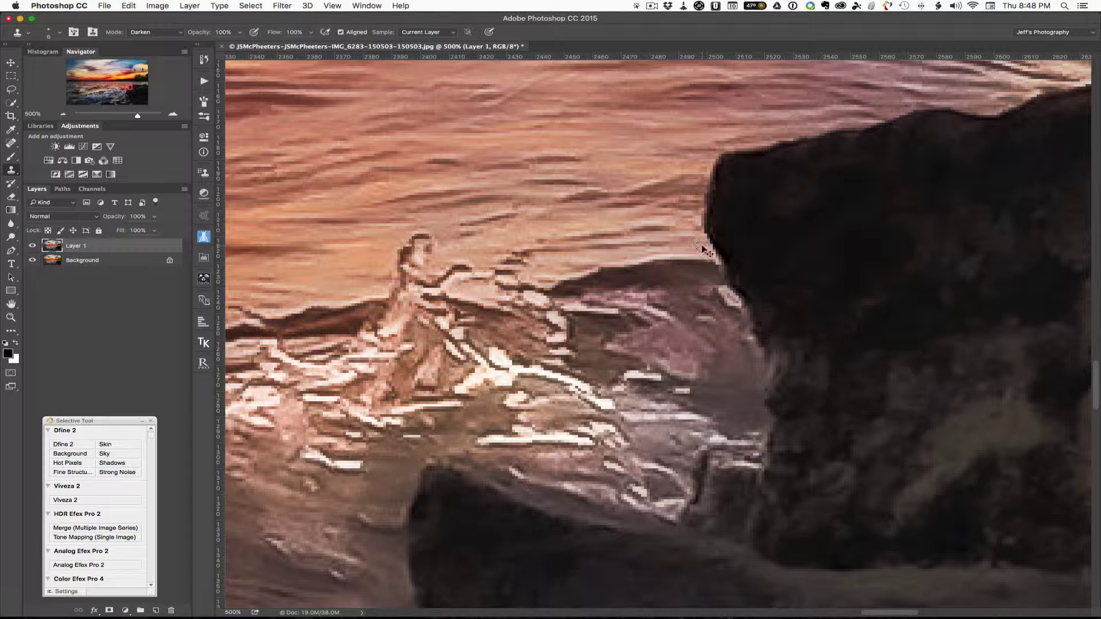
key("shift+super+d")
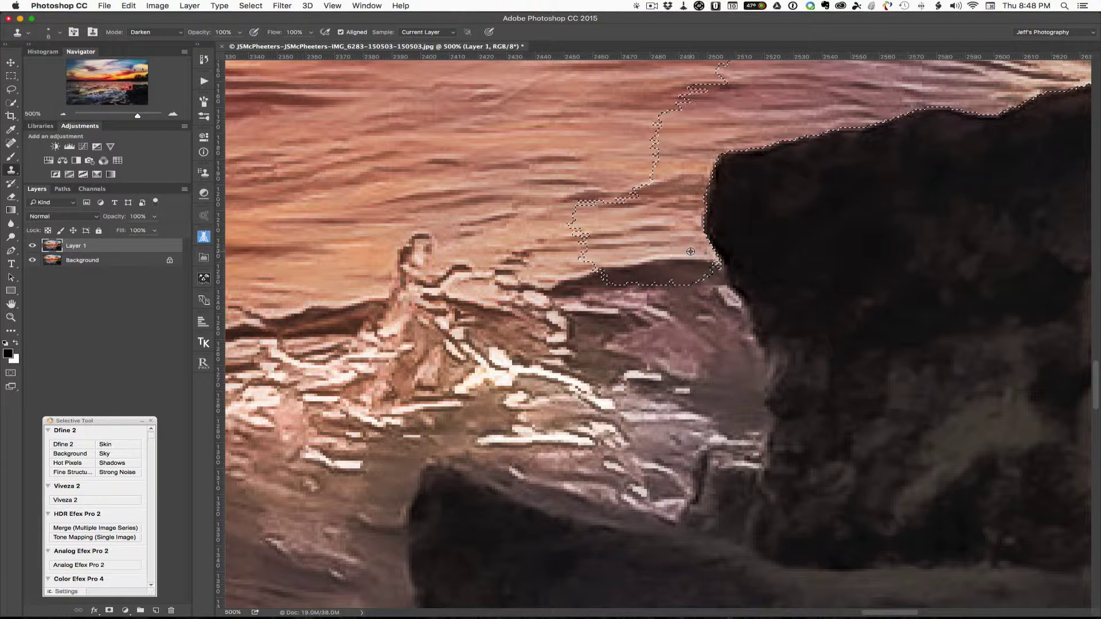
mouse_move(701, 251)
left_mouse_down()
mouse_move(711, 261)
mouse_move(694, 222)
left_mouse_up()
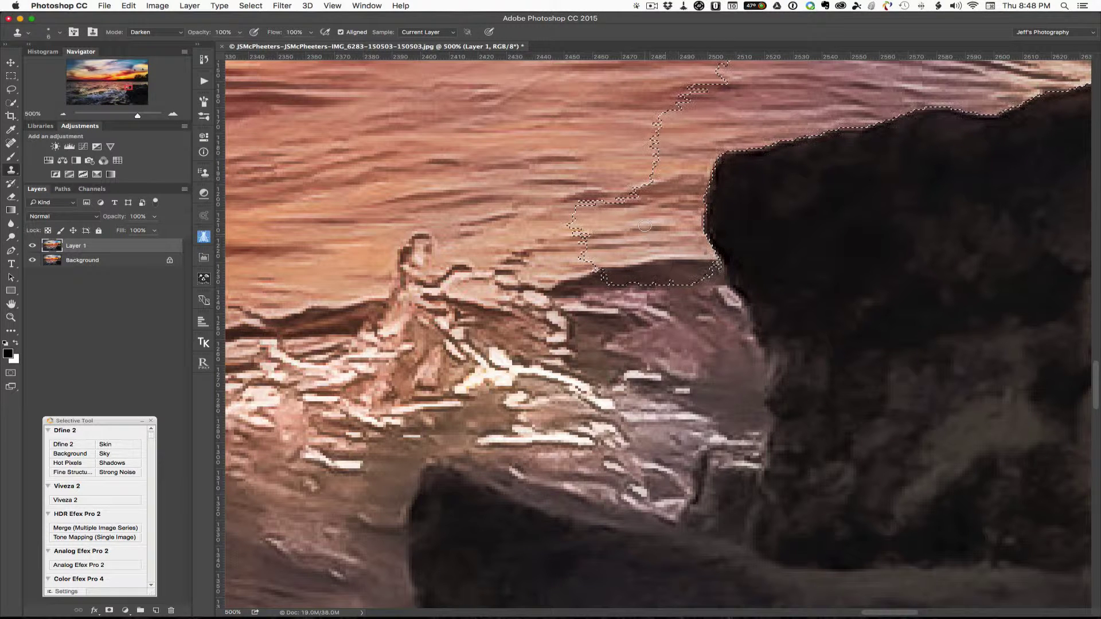
- Deselect the water and clone over the remaining halo around the rock's upper-left corner
key("super+d")
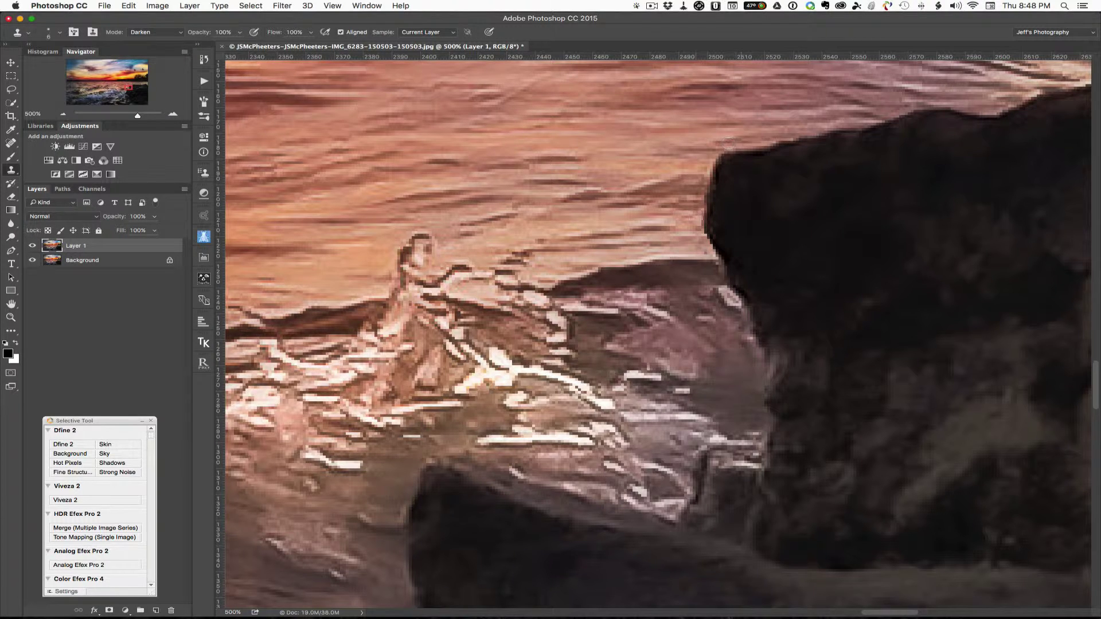
left_click_drag(696, 218, 696, 221)
left_click_drag(704, 169, 706, 158)
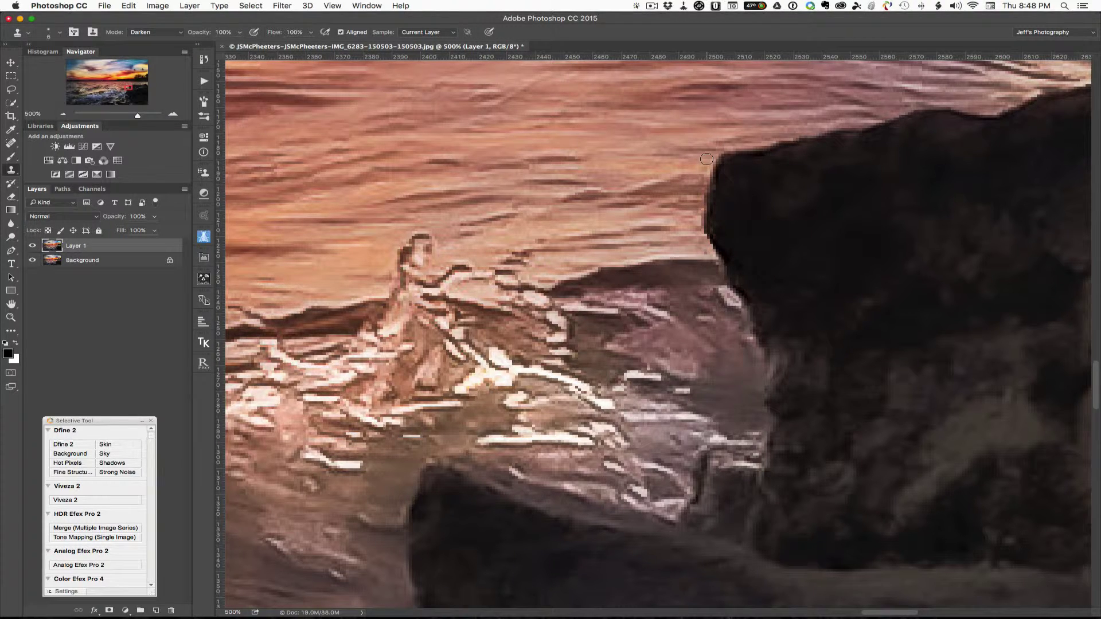